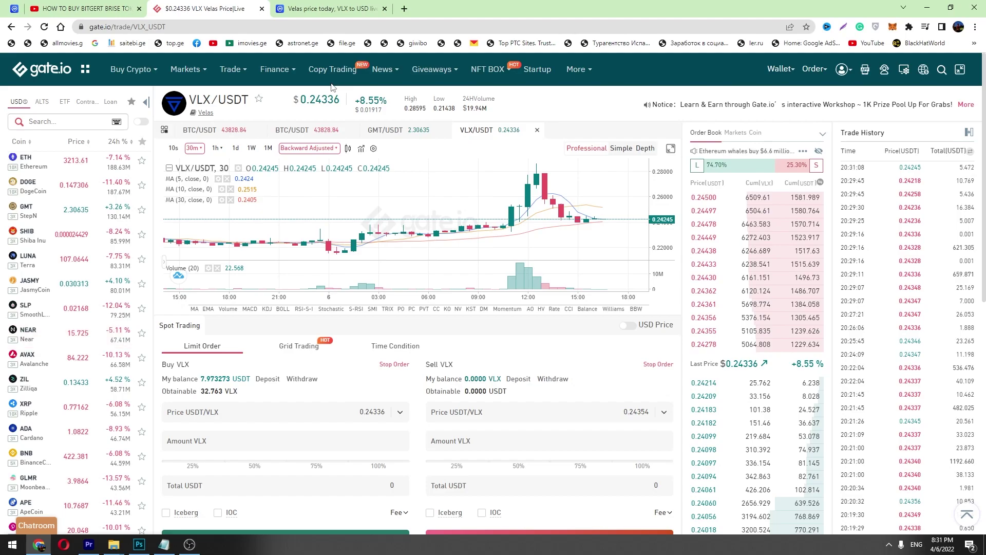
# Switch from the Gate.io VLX/USDT trading tab to the YouTube tutorial video tab
pyautogui.click(123, 9)
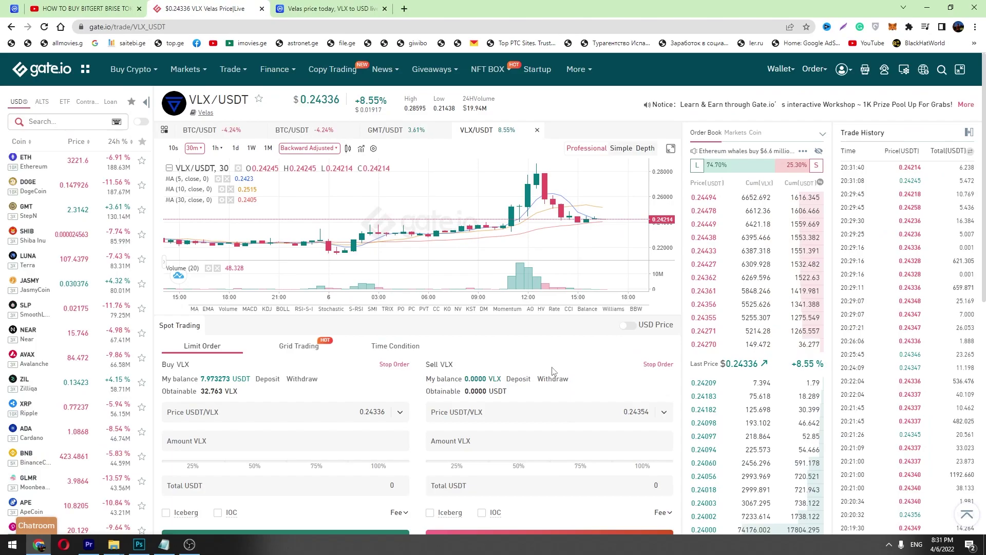
pyautogui.click(117, 8)
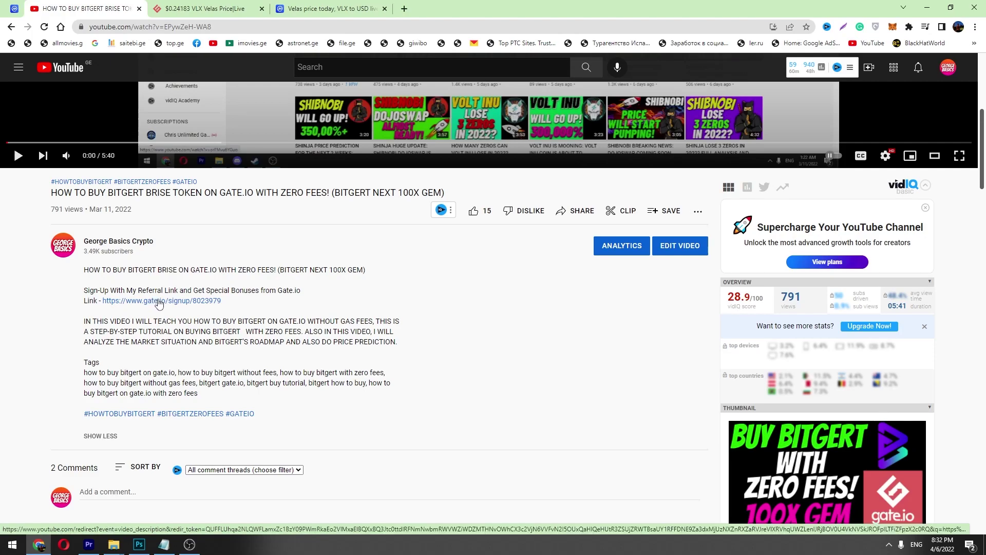
# Follow the gate.io/signup referral link in the video description to the signup page
pyautogui.click(159, 301)
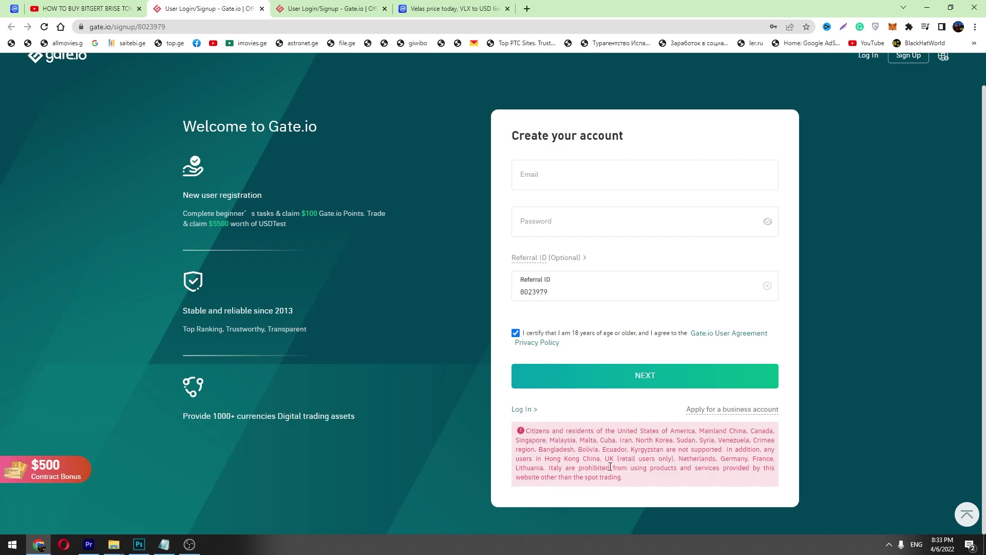
# Skim the signup page's restricted-countries and reliability text, then close the tab with Ctrl+W
pyautogui.moveTo(555, 430); pyautogui.dragTo(663, 477)
pyautogui.click(308, 176)
pyautogui.moveTo(192, 307); pyautogui.dragTo(305, 312)
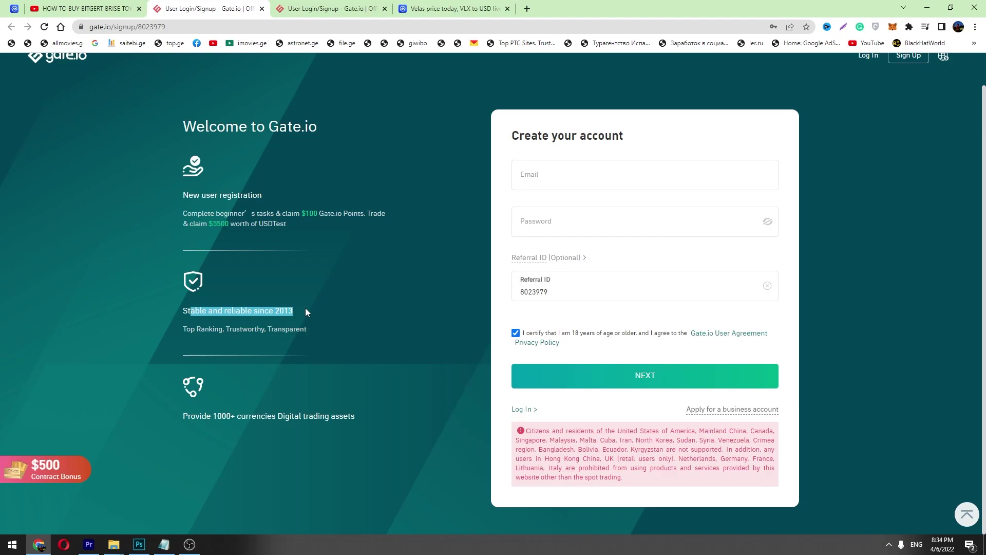
pyautogui.moveTo(188, 416); pyautogui.dragTo(254, 416)
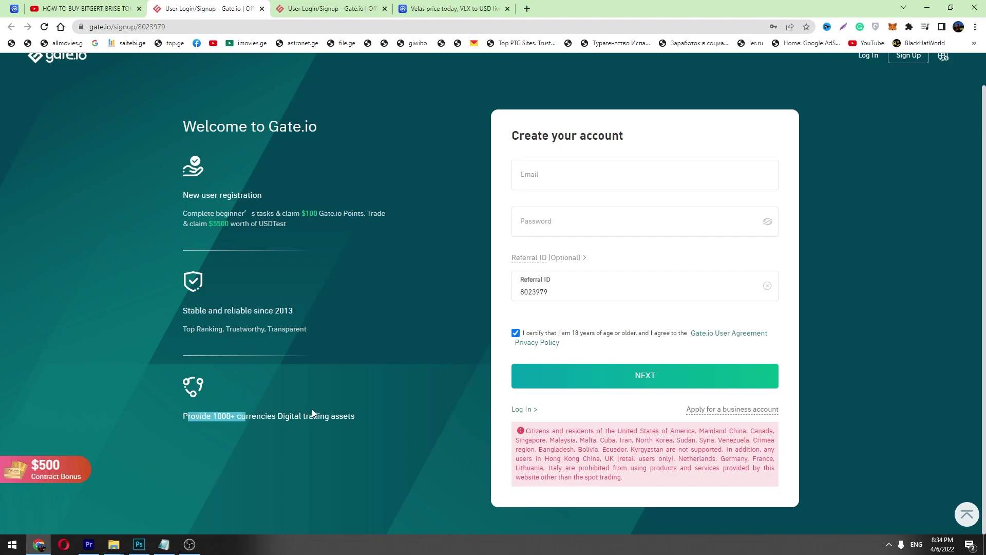
pyautogui.click(350, 412)
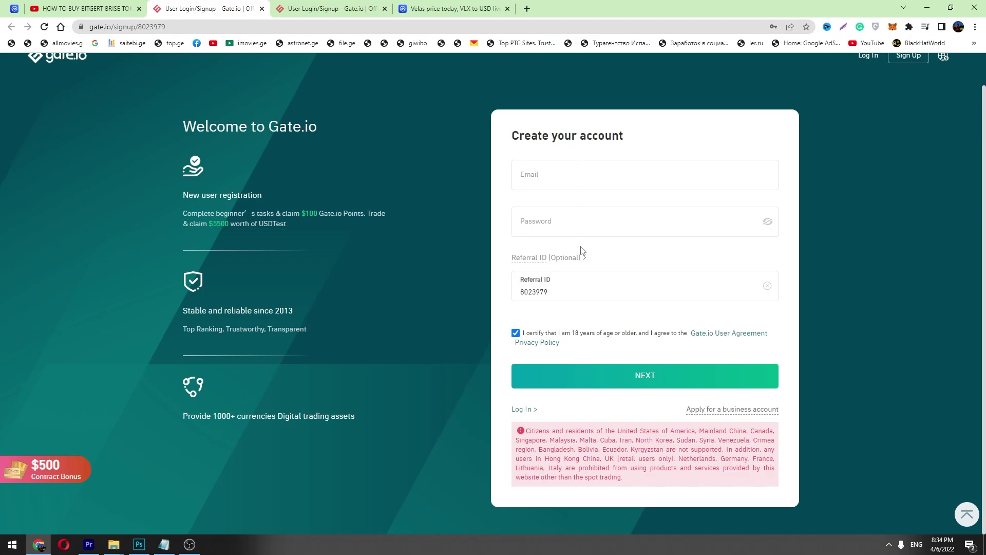
pyautogui.hotkey('ctrl', 'w')
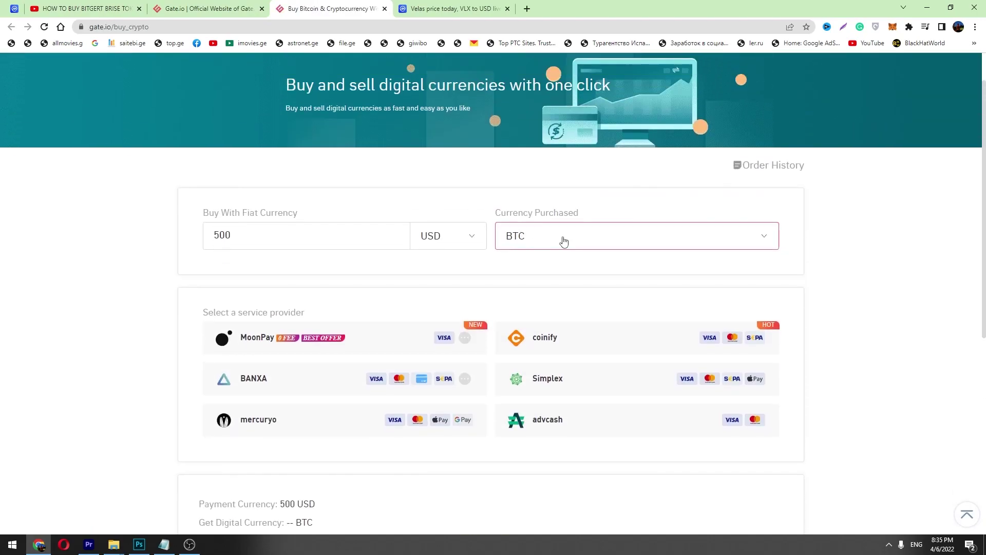
# Choose USDT as the purchased currency, set the amount to 30 USD and pick BANXA
pyautogui.click(561, 240)
pyautogui.click(543, 265)
pyautogui.write('us')
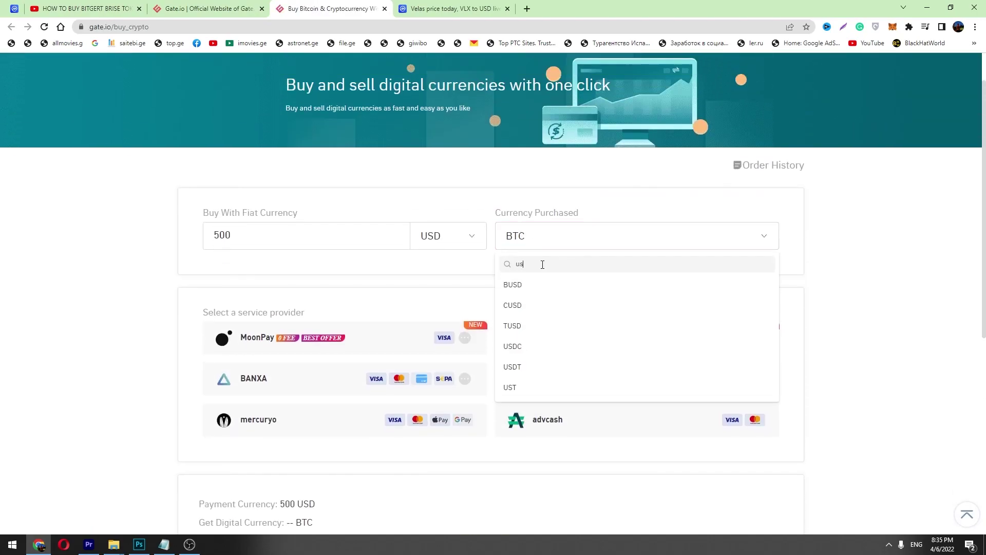
pyautogui.write('dt')
pyautogui.click(524, 287)
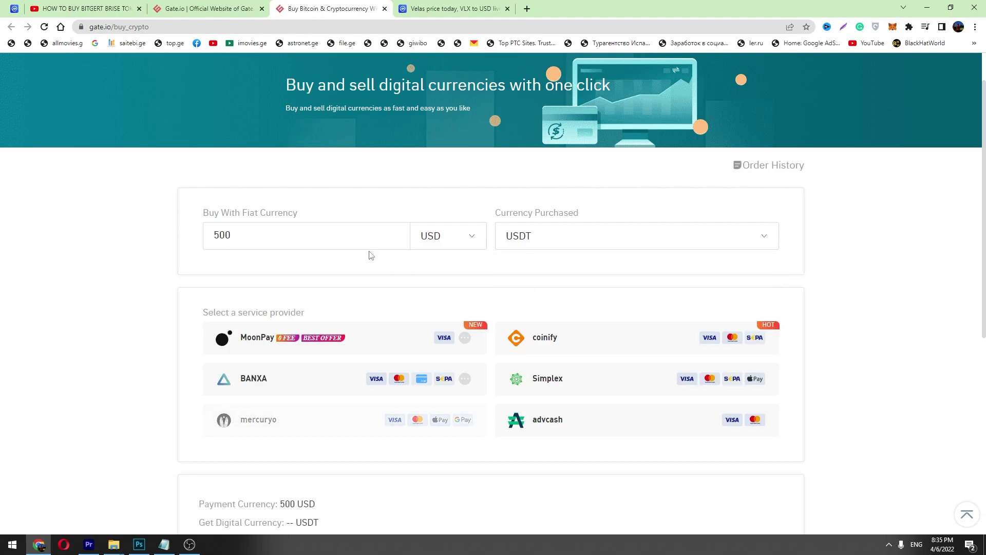
pyautogui.doubleClick(306, 234)
pyautogui.write('30')
pyautogui.scroll(-1, 305, 314)
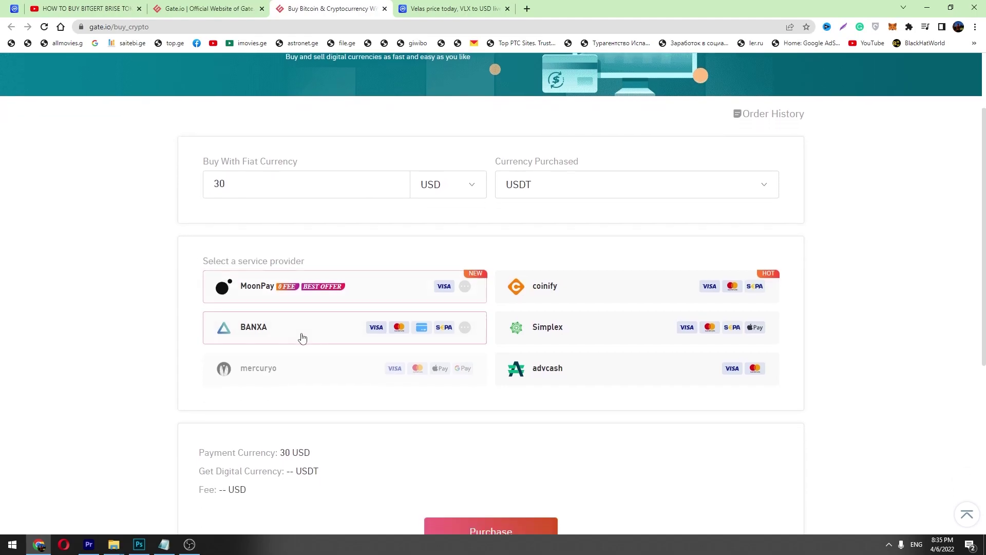
pyautogui.click(326, 324)
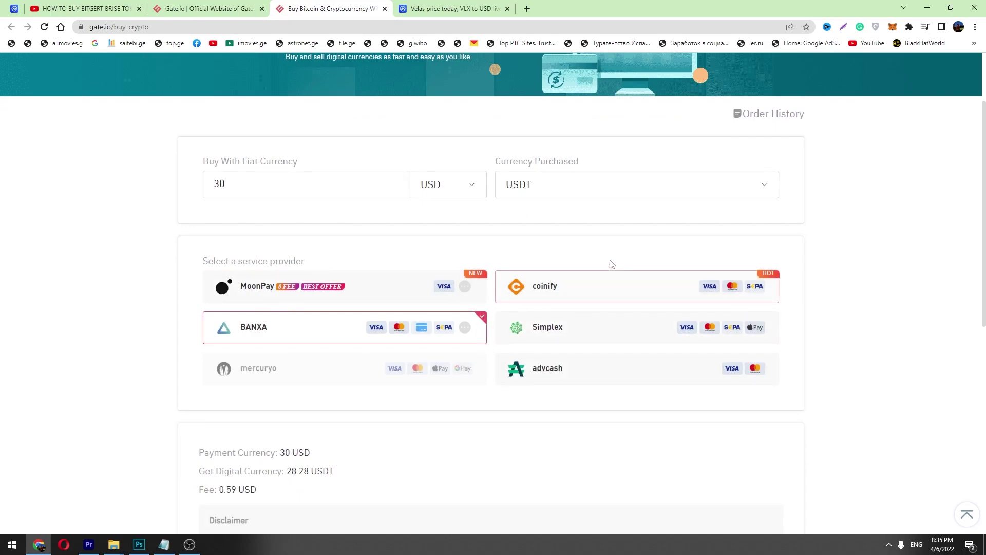
pyautogui.scroll(-2, 609, 337)
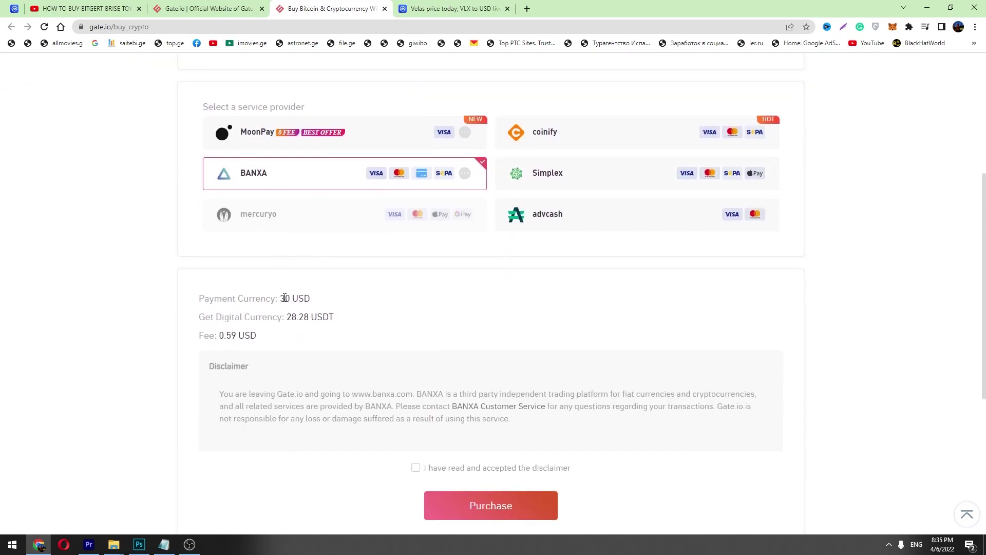
# Review the quote: 30 USD paid, 28.28 USDT received, 0.59 USD fee
pyautogui.moveTo(283, 298); pyautogui.dragTo(366, 339)
pyautogui.click(302, 316)
pyautogui.moveTo(281, 298); pyautogui.dragTo(312, 300)
pyautogui.doubleClick(289, 319)
pyautogui.scroll(-1, 319, 322)
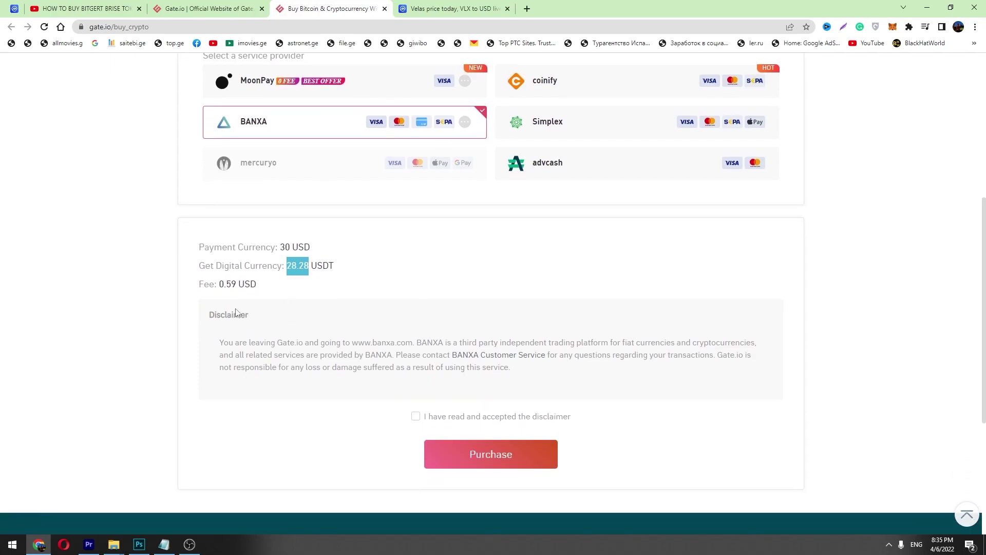
pyautogui.moveTo(208, 284)
pyautogui.mouseDown()
pyautogui.moveTo(280, 293)
pyautogui.moveTo(199, 286)
pyautogui.mouseUp()
pyautogui.click(223, 285)
# Accept the disclaimer and submit the USDT purchase to BANXA
pyautogui.click(416, 417)
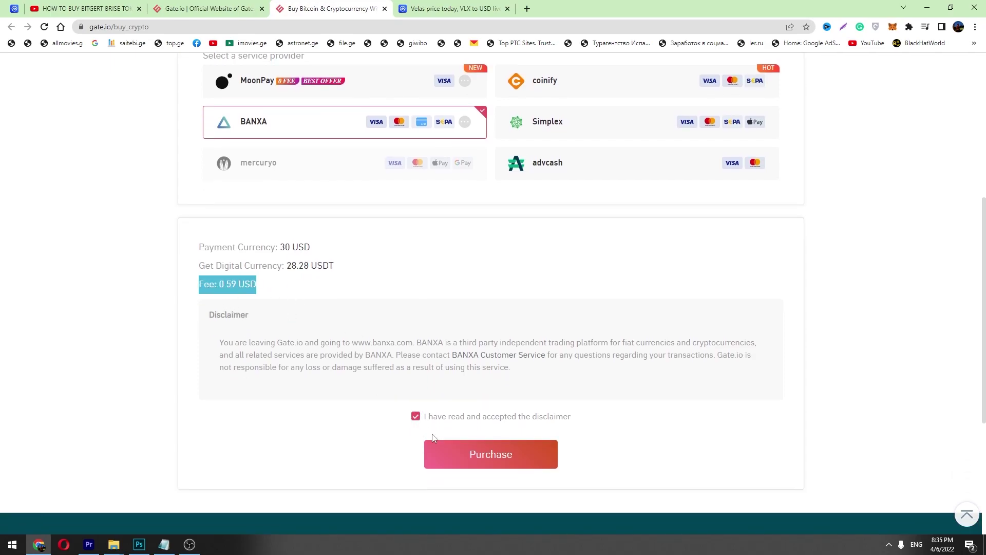
pyautogui.click(470, 451)
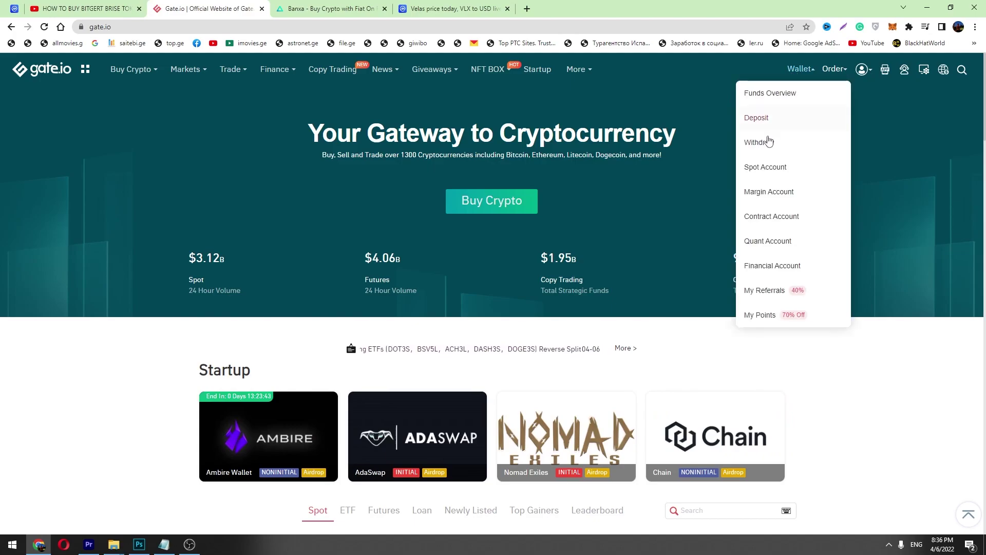
# Go to the Spot Account wallet page from the Wallet dropdown
pyautogui.click(766, 167)
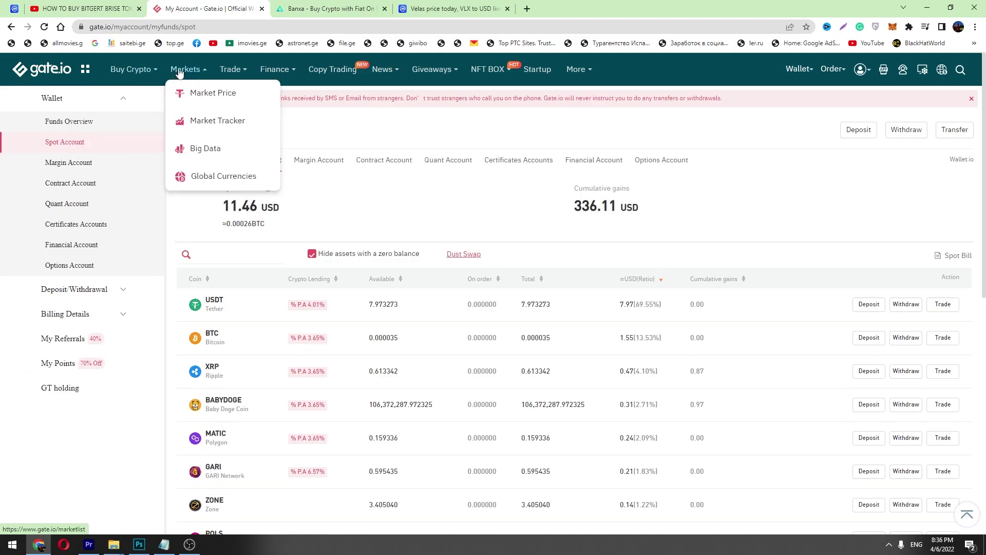
pyautogui.moveTo(233, 69)
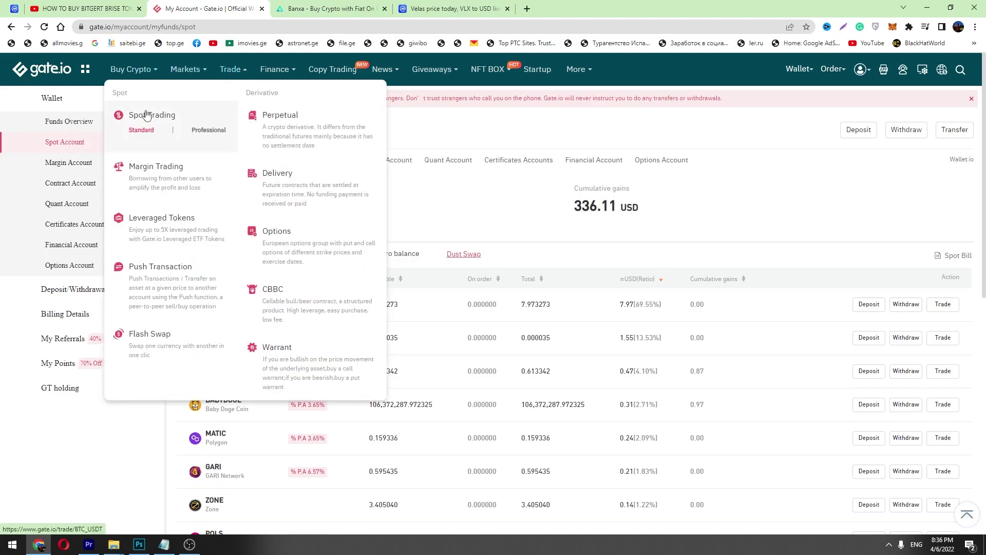
# On Spot Trading, find the VLX_USDT pair via 'velas' and buy VLX with the USDT total
pyautogui.click(147, 114)
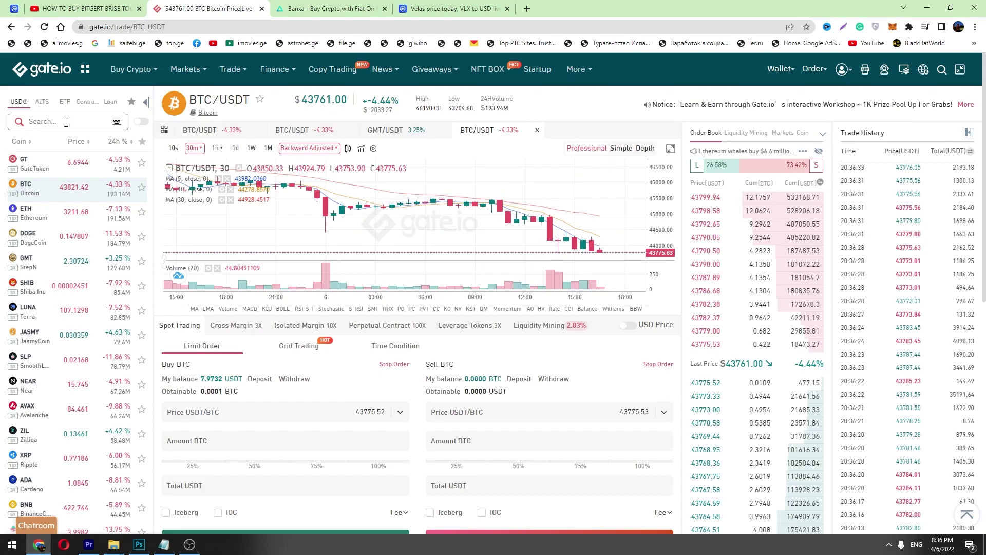
pyautogui.click(66, 123)
pyautogui.write('velas')
pyautogui.click(48, 140)
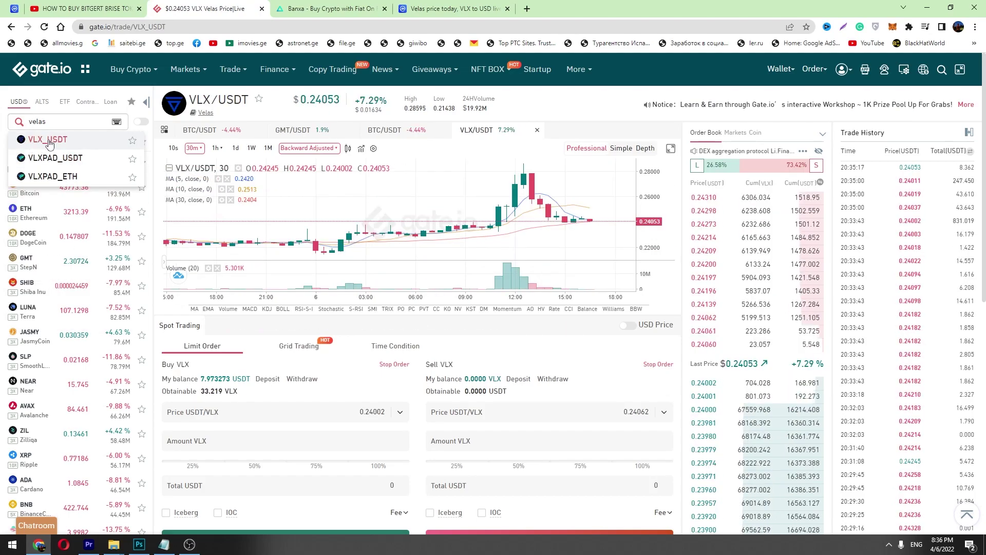
pyautogui.scroll(-2, 311, 368)
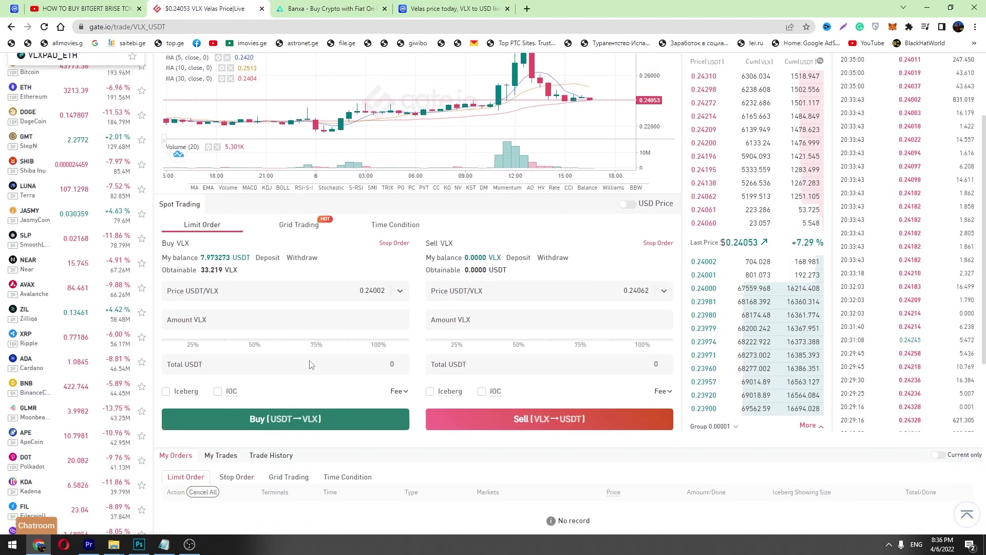
pyautogui.scroll(-1, 310, 364)
pyautogui.click(283, 328)
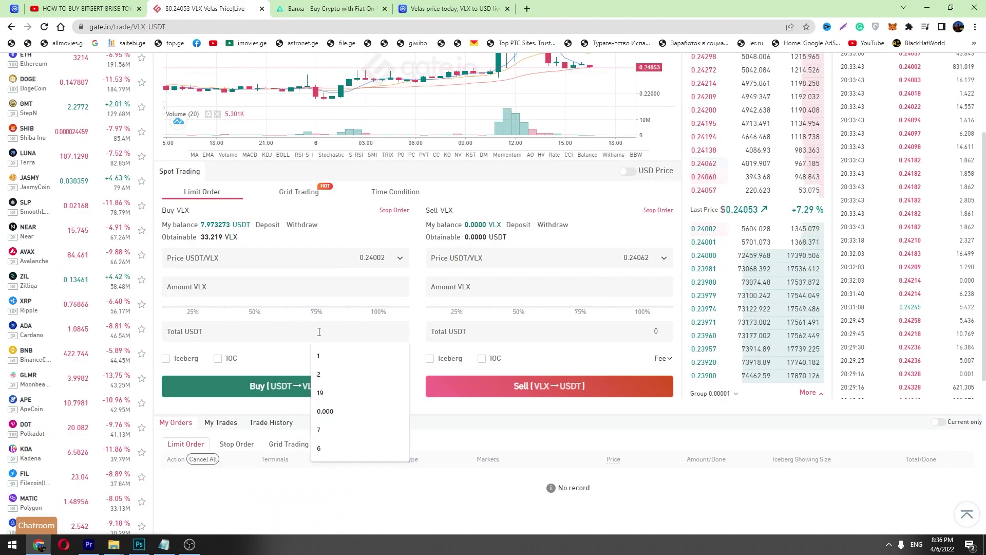
pyautogui.write('100')
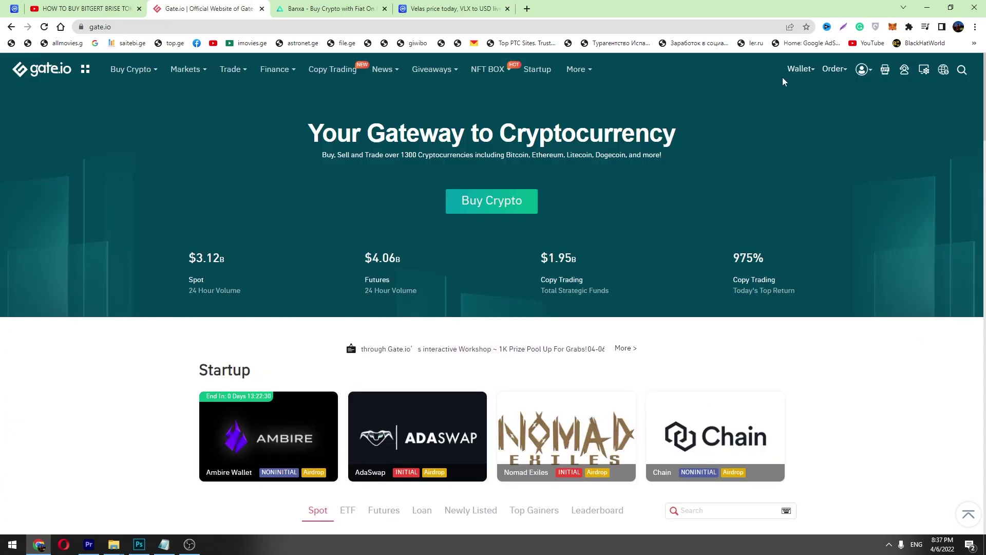
# Check the Spot Account now holding 12.47 VLX and 4.97 USDT, then move to the next tab
pyautogui.moveTo(799, 69)
pyautogui.click(775, 166)
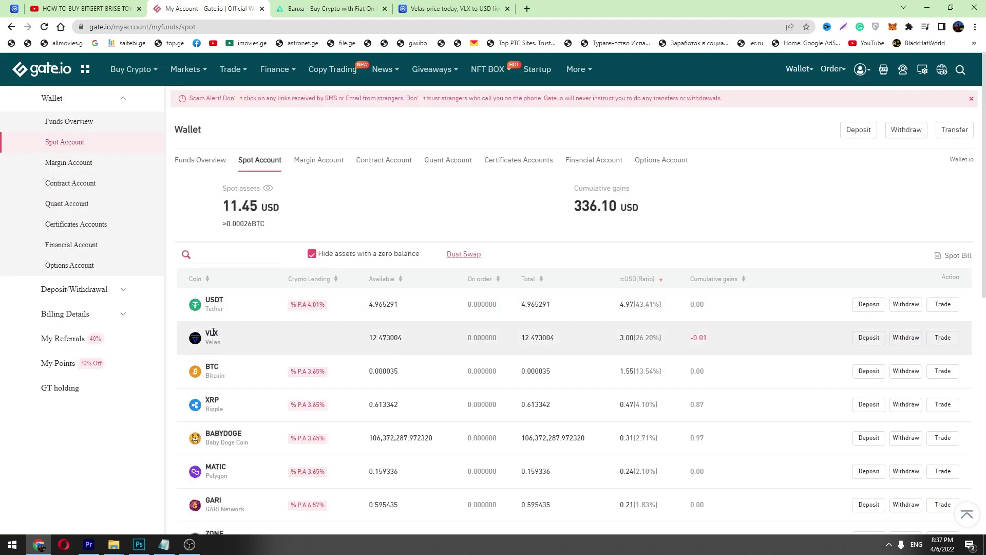
pyautogui.hotkey('ctrl', 'Tab')
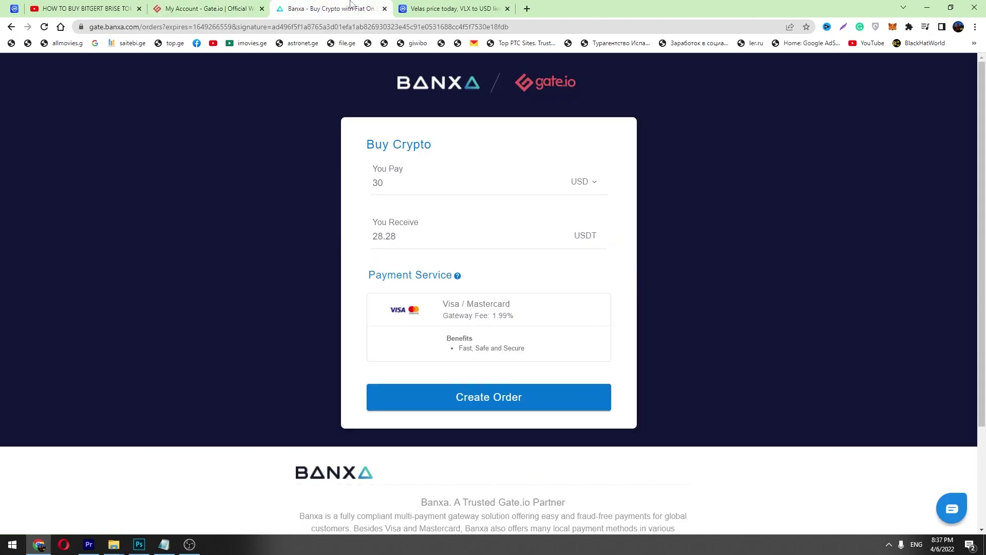
# View the CoinMarketCap Velas chart over ALL time (near $0.25), then return to the Gate.io wallet
pyautogui.hotkey('ctrl', 'Tab')
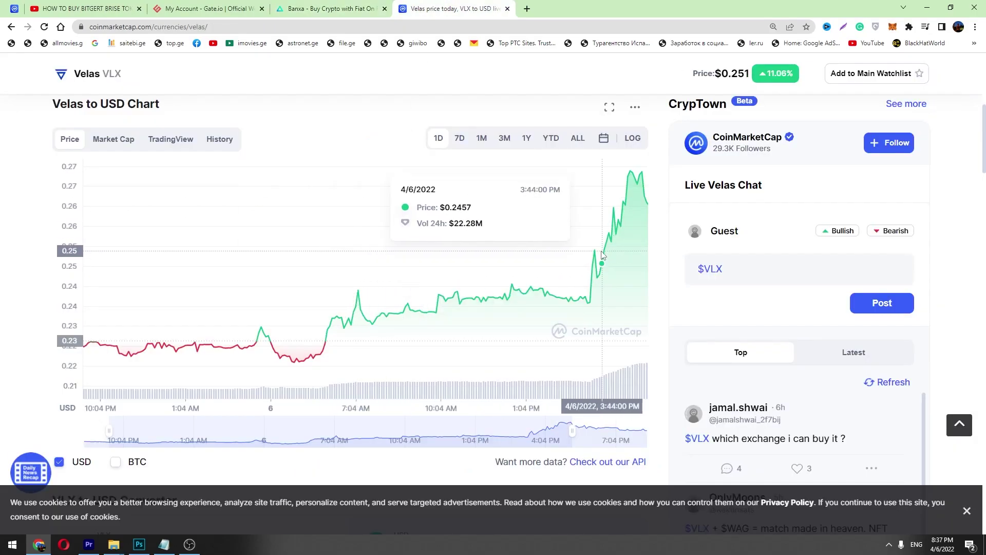
pyautogui.scroll(3, 727, 172)
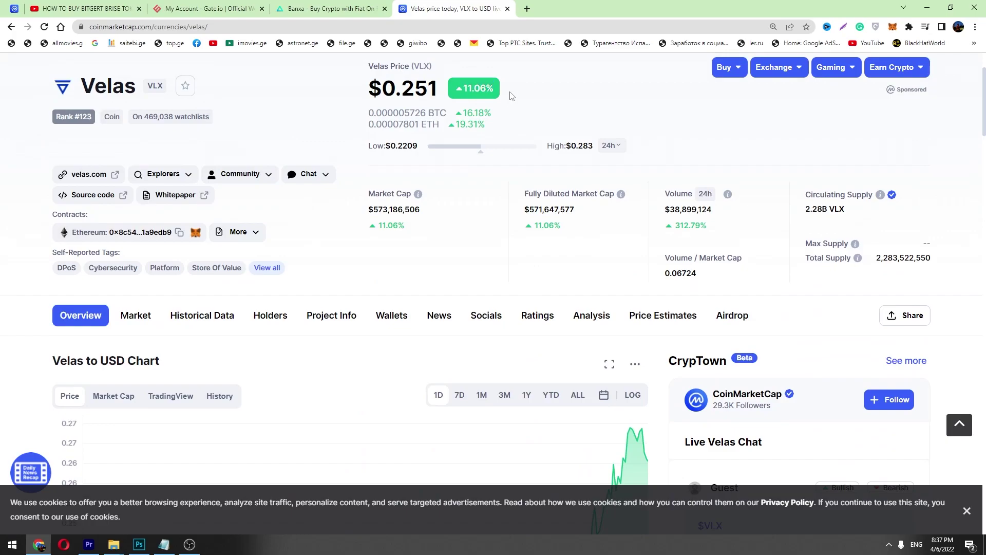
pyautogui.scroll(-3, 574, 229)
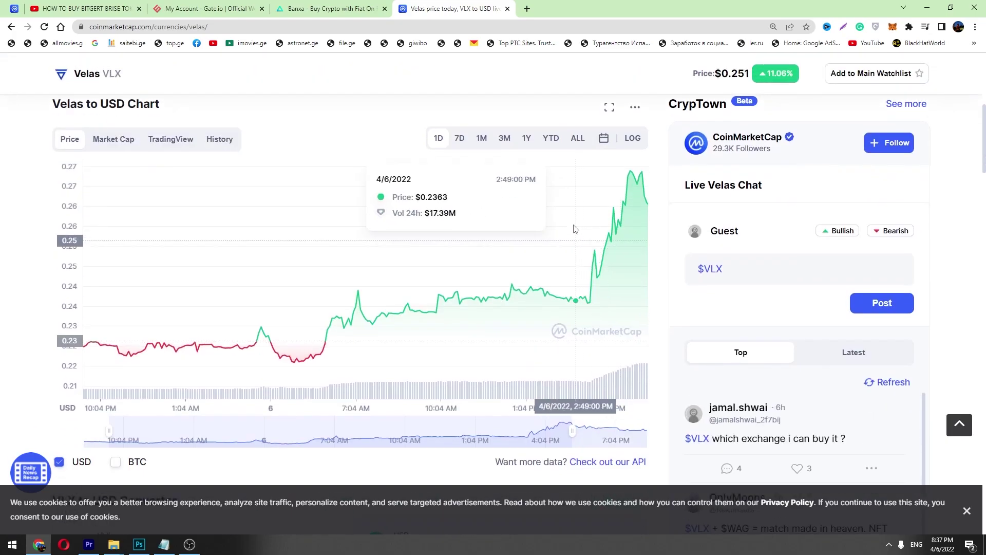
pyautogui.click(572, 139)
pyautogui.scroll(1, 660, 228)
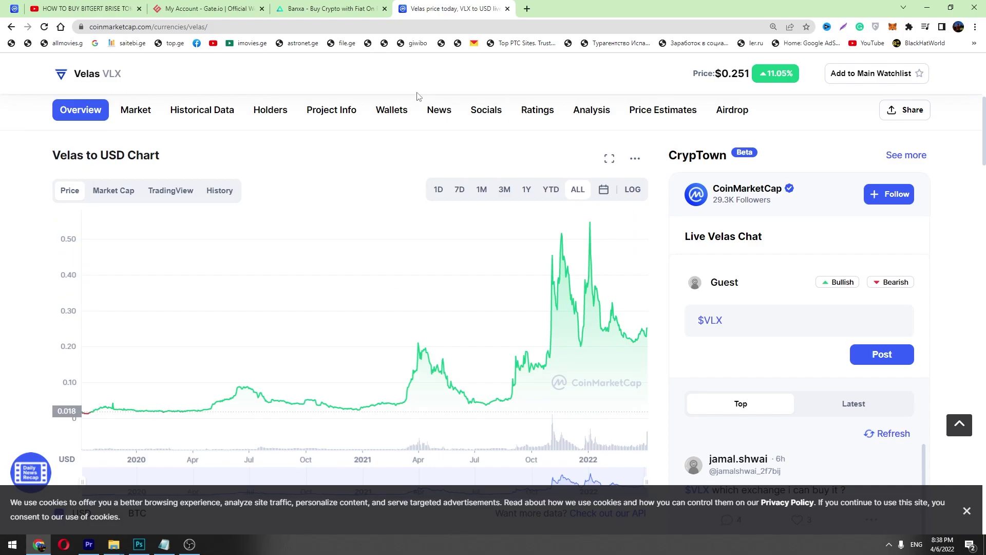
pyautogui.scroll(2, 442, 147)
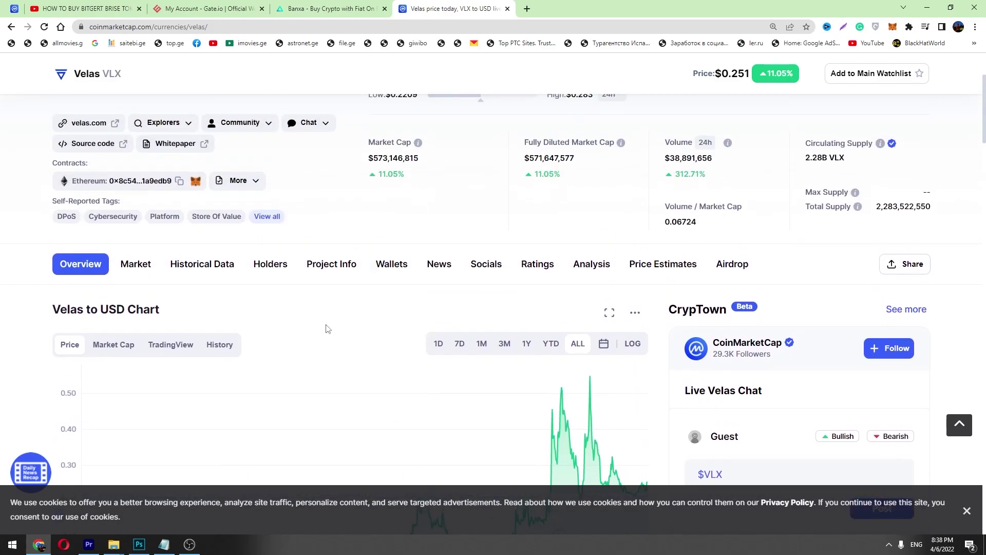
pyautogui.scroll(2, 326, 329)
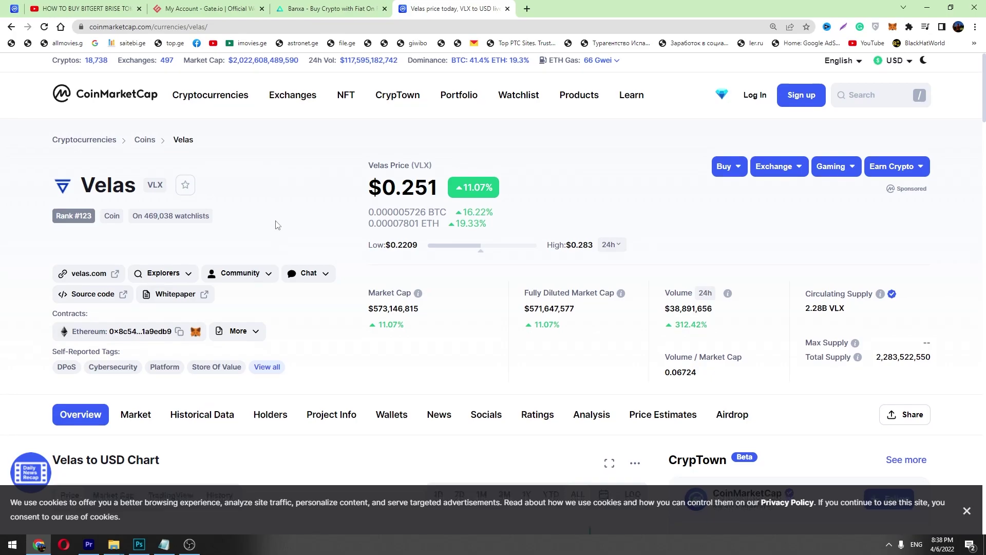
pyautogui.scroll(-7, 163, 360)
pyautogui.scroll(3, 155, 349)
pyautogui.scroll(4, 92, 355)
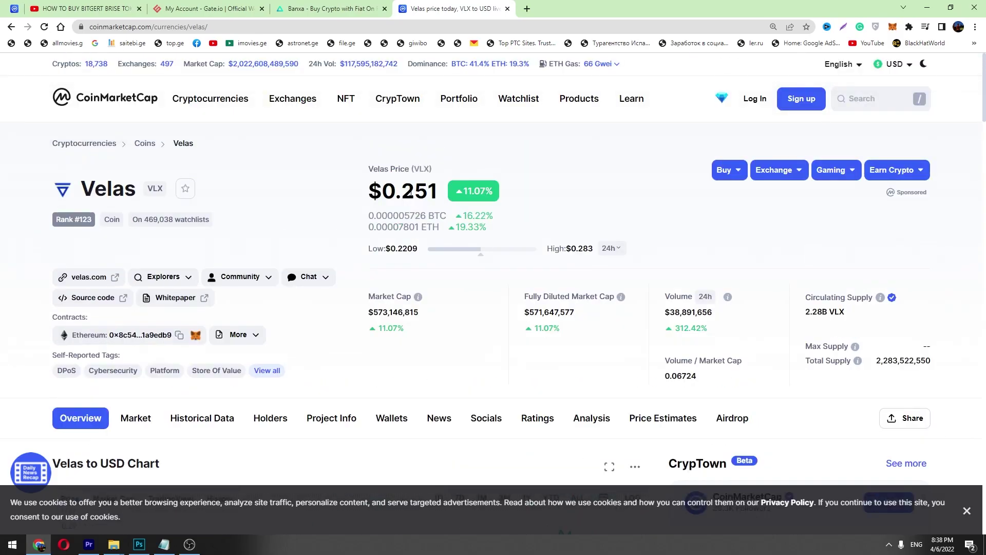
pyautogui.scroll(-2, 539, 331)
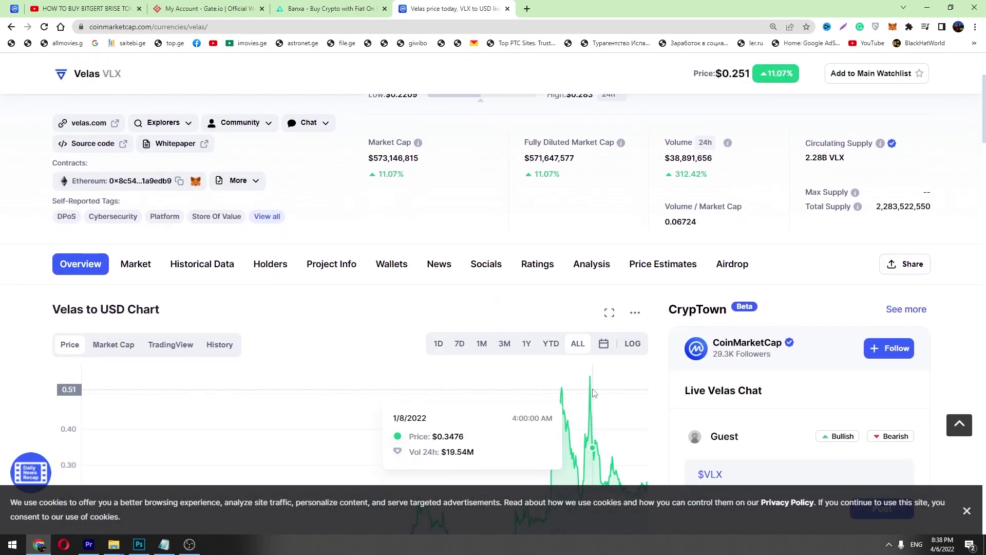
pyautogui.scroll(-3, 258, 351)
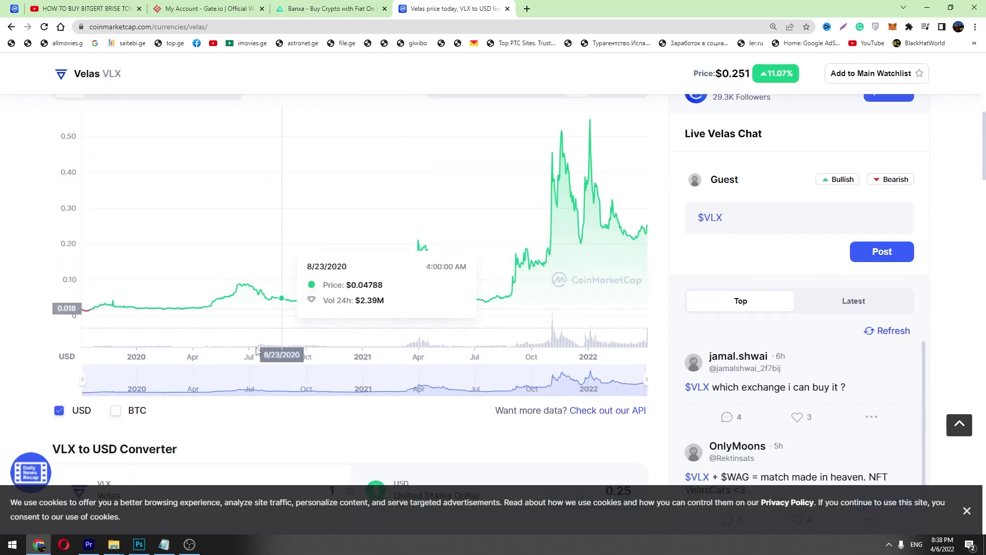
pyautogui.scroll(3, 258, 351)
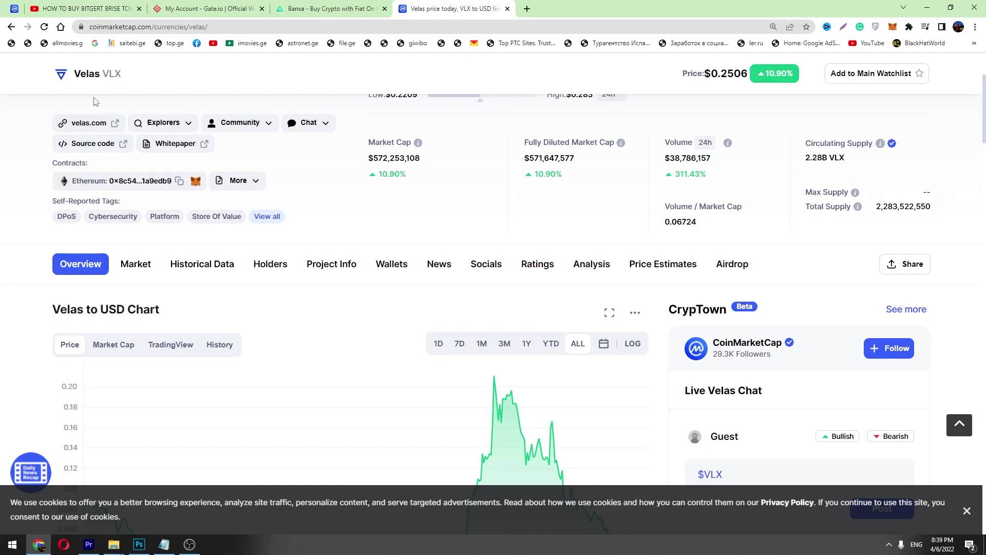
pyautogui.click(189, 7)
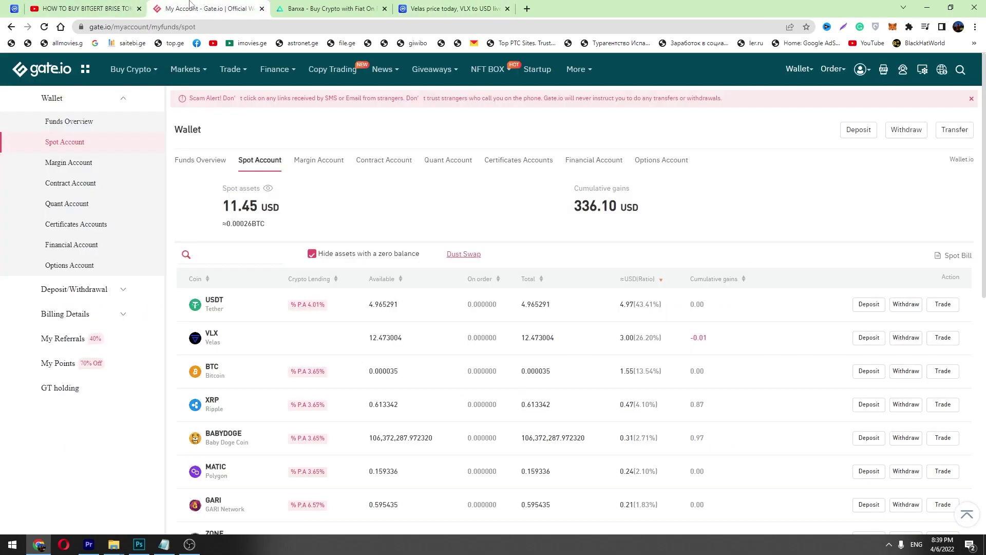